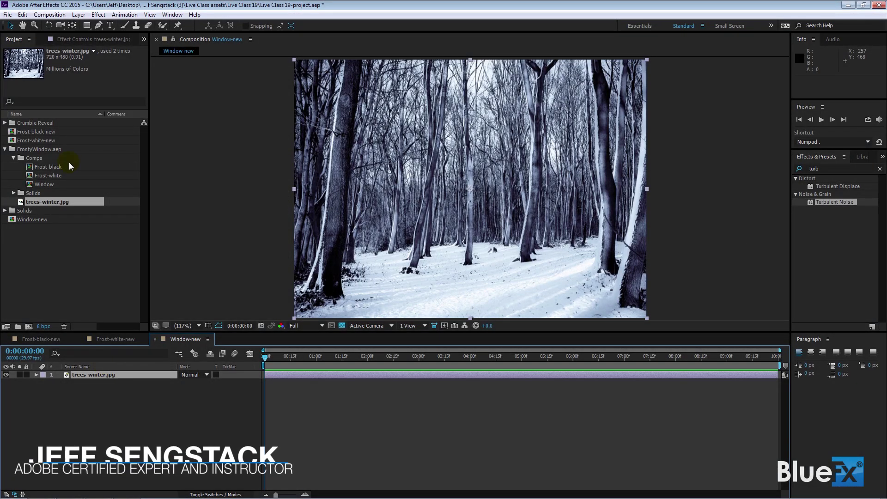
Step: Place the Frost-white-new precomp above trees-winter.jpg in the Window-new timeline
drag(18, 141, 73, 375)
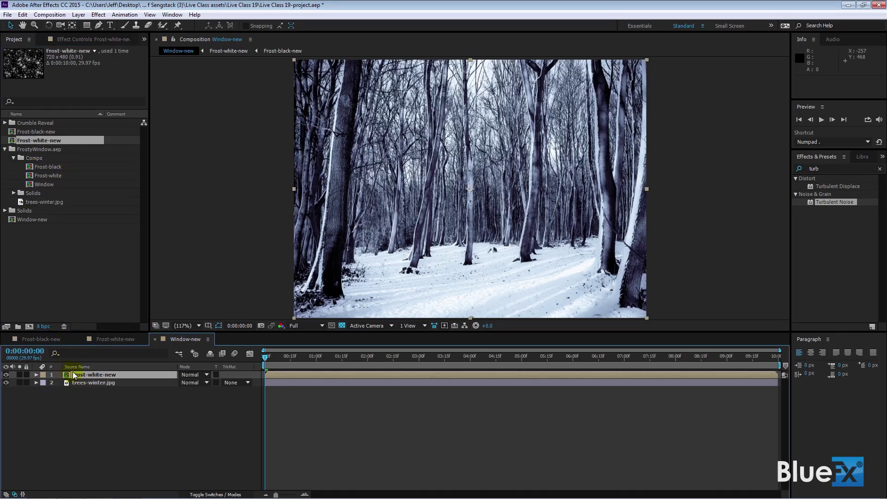
double_click(73, 375)
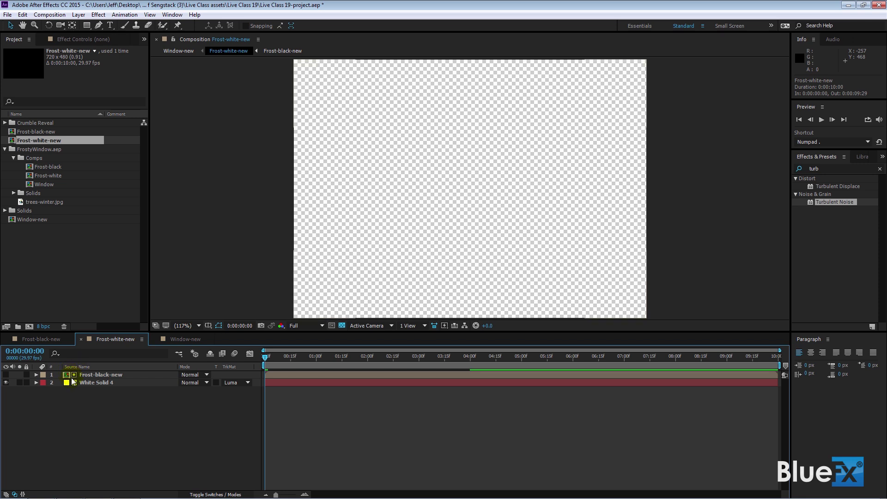
click(187, 340)
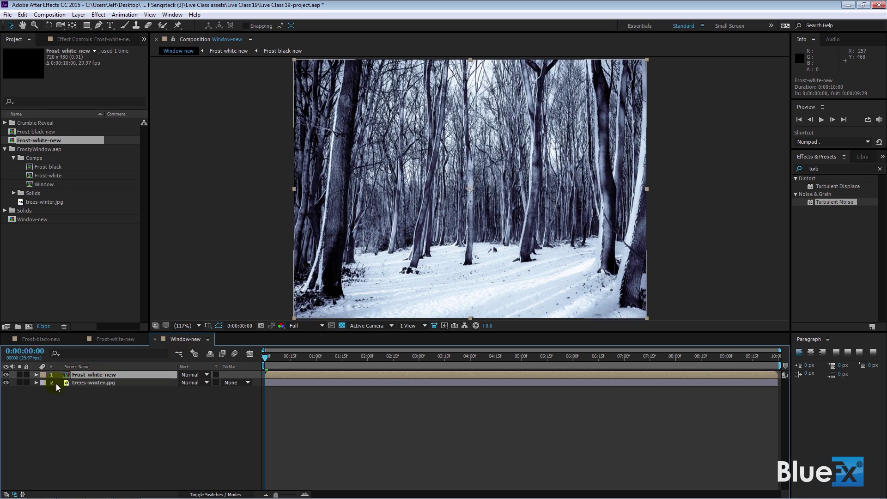
click(125, 340)
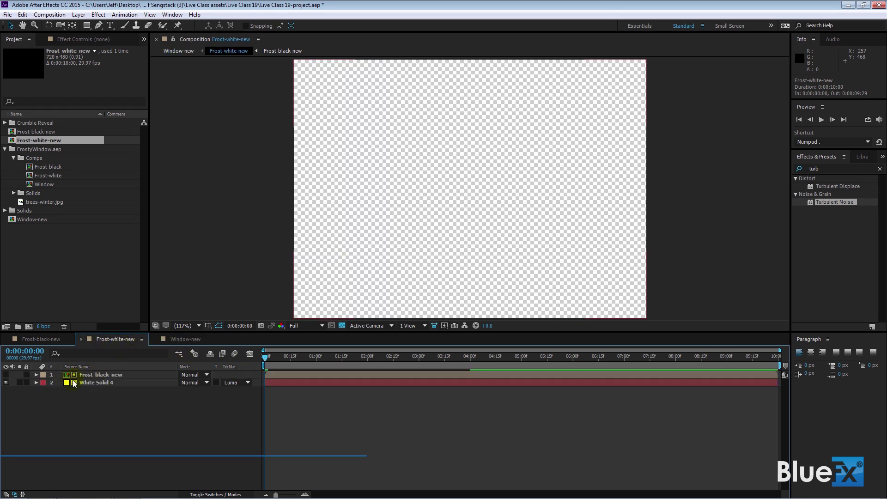
click(185, 339)
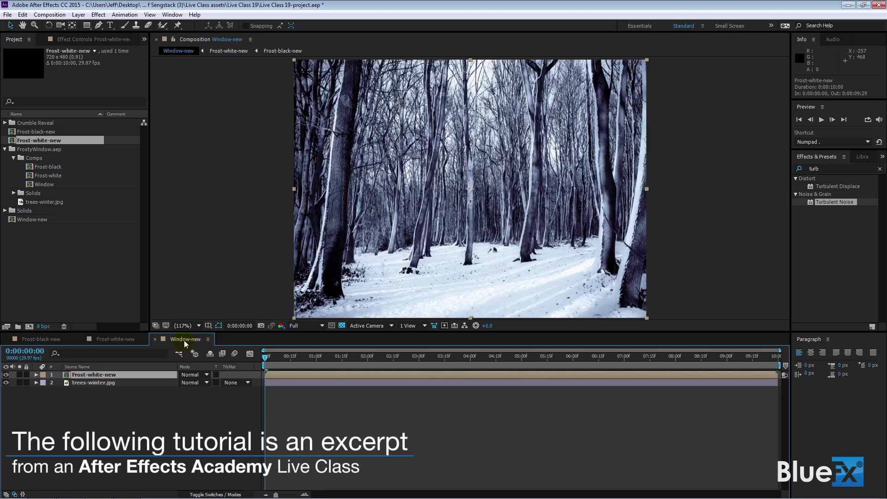
Step: Open Frost-white-new and play back its frost animation
double_click(64, 377)
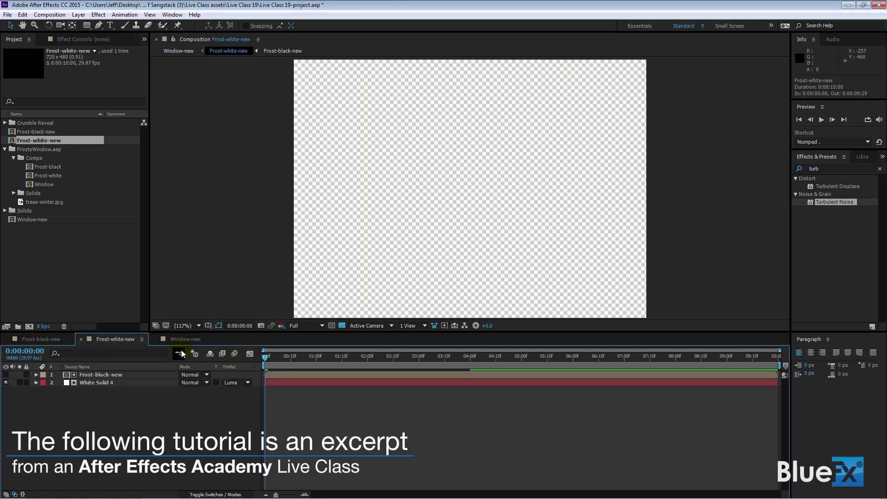
mouse_move(265, 357)
mouse_down()
mouse_move(580, 369)
mouse_move(372, 371)
mouse_move(351, 369)
mouse_move(495, 363)
mouse_move(260, 361)
mouse_up()
key(shift+Escape)
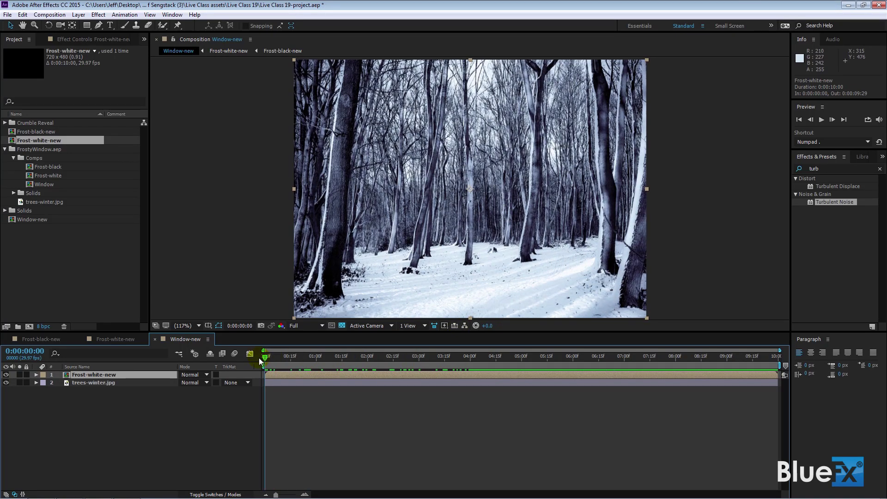
Step: At frame 0, search effects for 'snow' and drag CC Snowfall onto trees-winter.jpg
drag(260, 361, 260, 361)
click(879, 169)
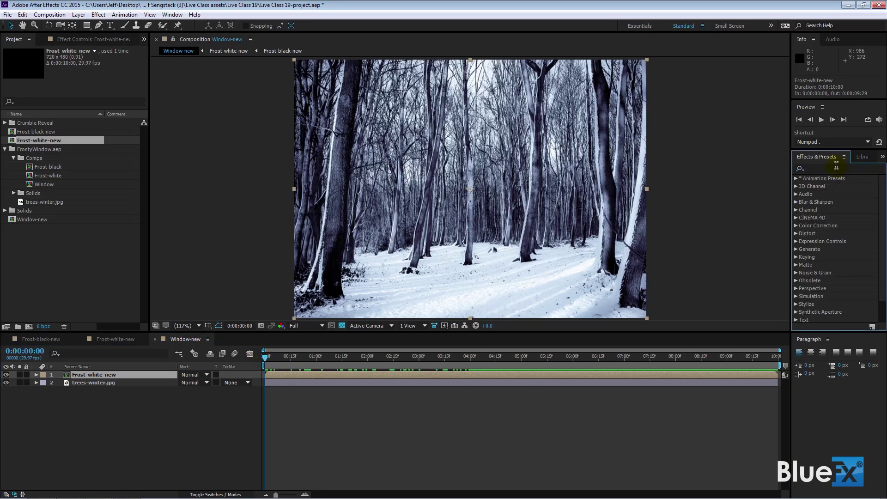
click(829, 168)
text(snow)
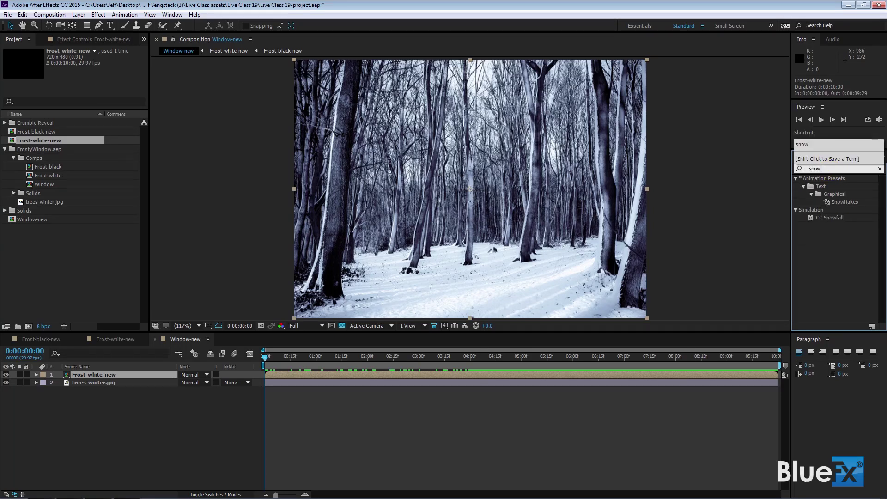
click(810, 220)
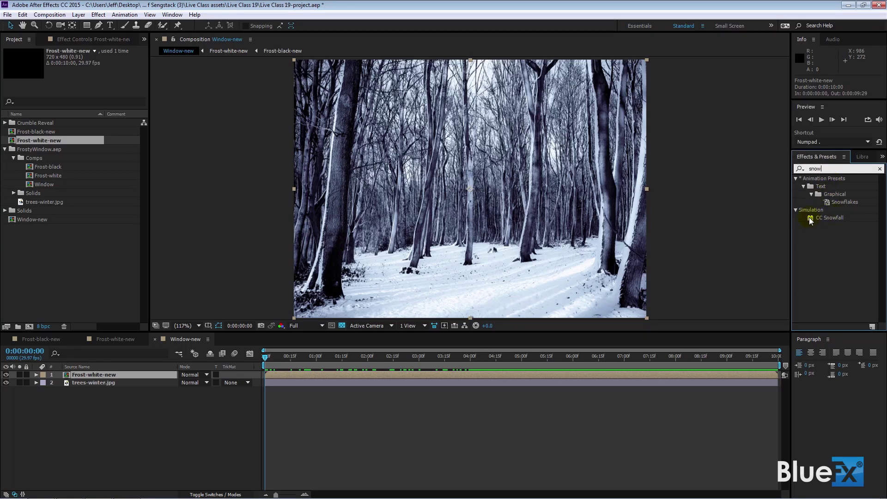
drag(809, 220, 458, 382)
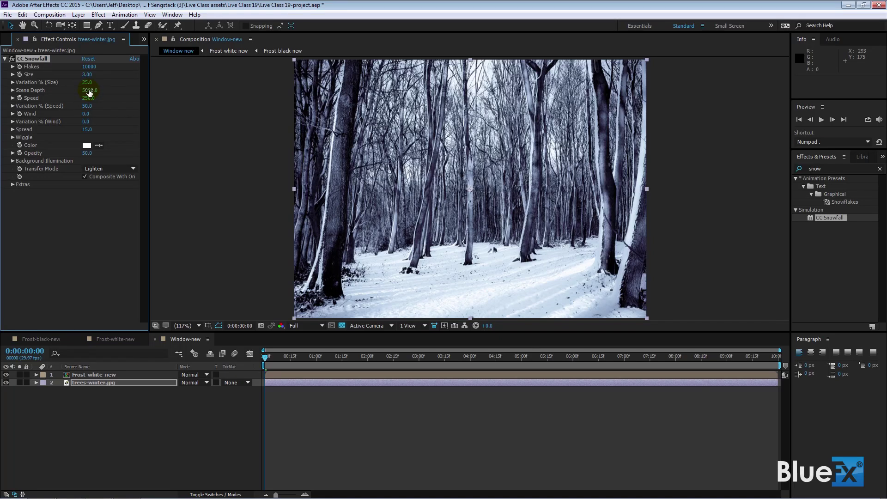
Step: Open the Window comp and select Curves, CC Snowfall and Camera Lens Blur on its trees-winter.jpg layer
click(144, 38)
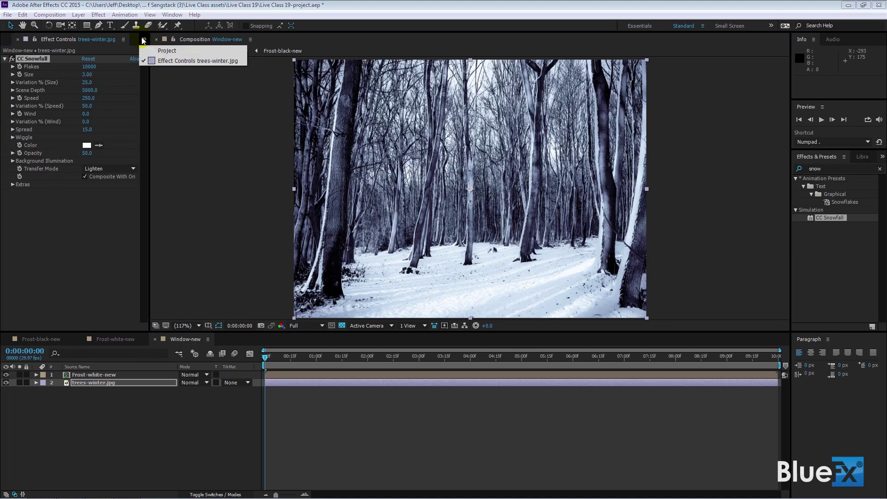
click(167, 50)
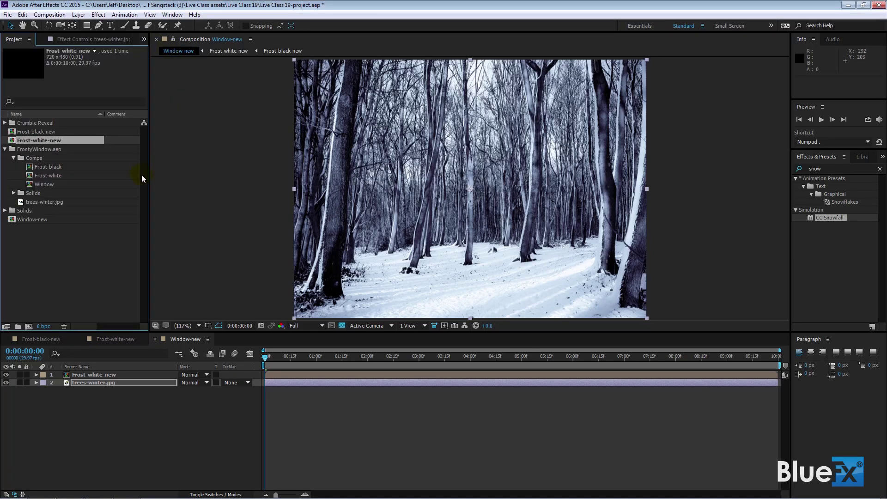
double_click(37, 184)
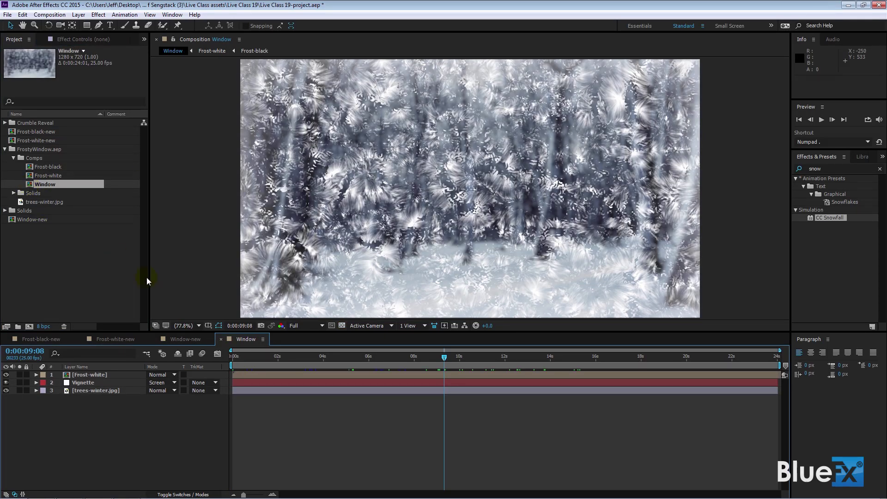
click(80, 390)
click(94, 40)
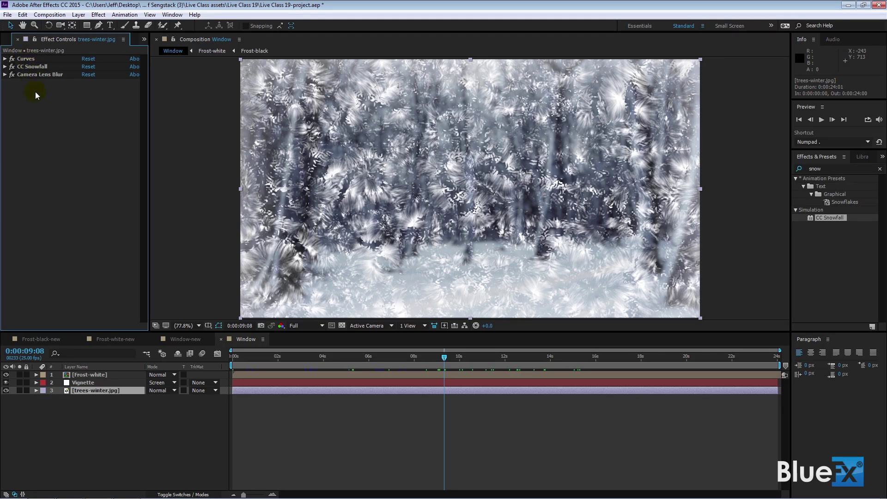
click(29, 59)
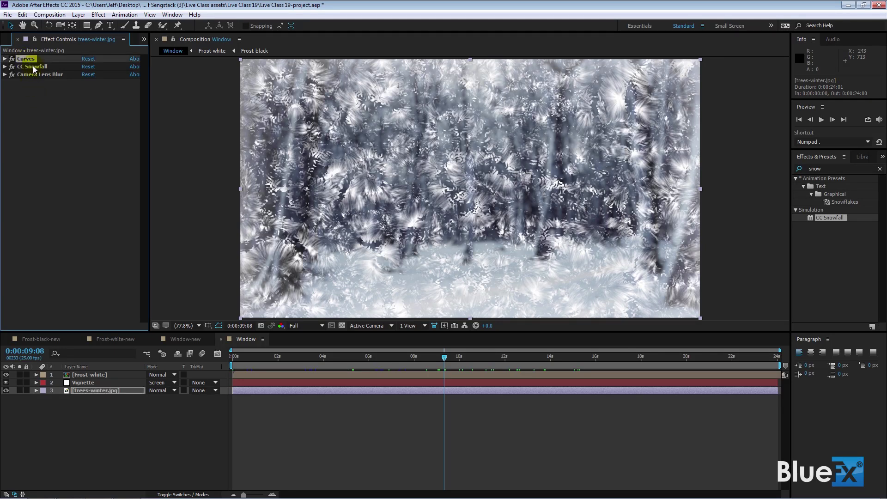
shift+click(36, 74)
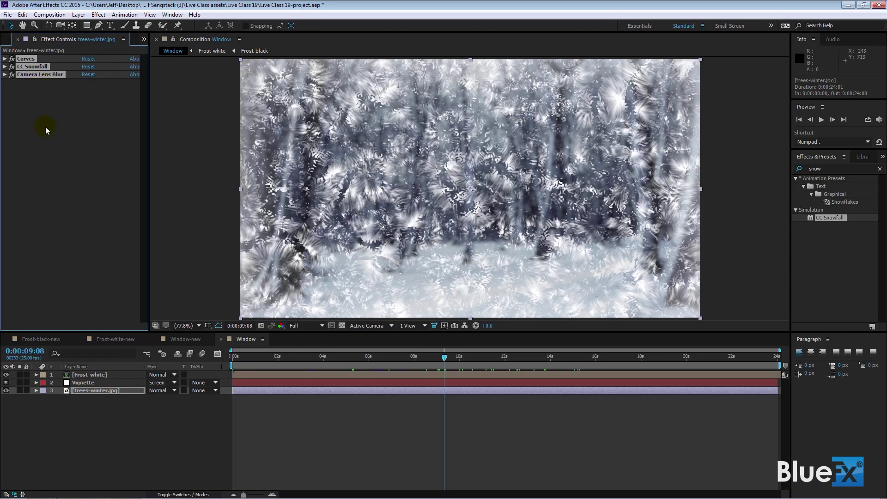
Step: In Window-new, select trees-winter.jpg and delete its CC Snowfall effect
click(190, 338)
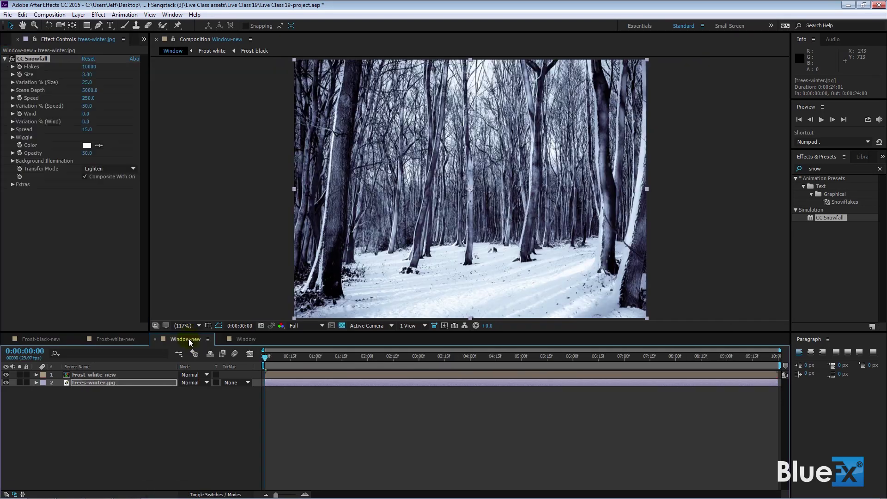
click(119, 383)
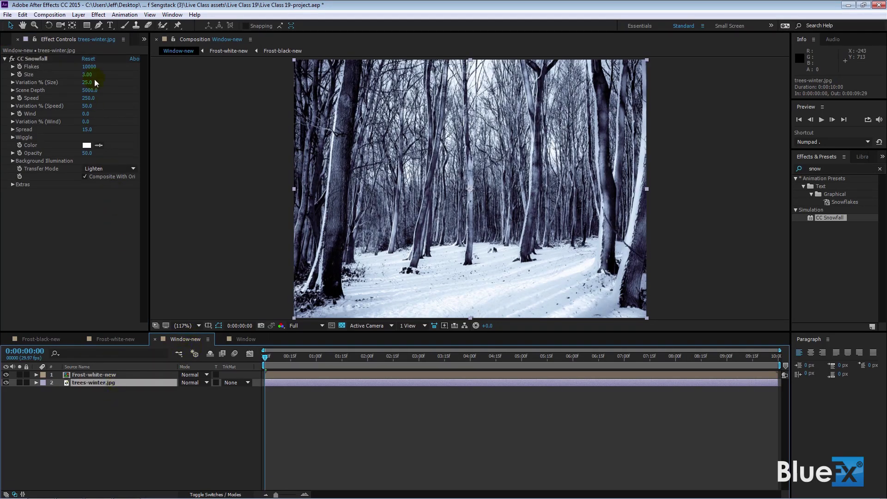
click(36, 59)
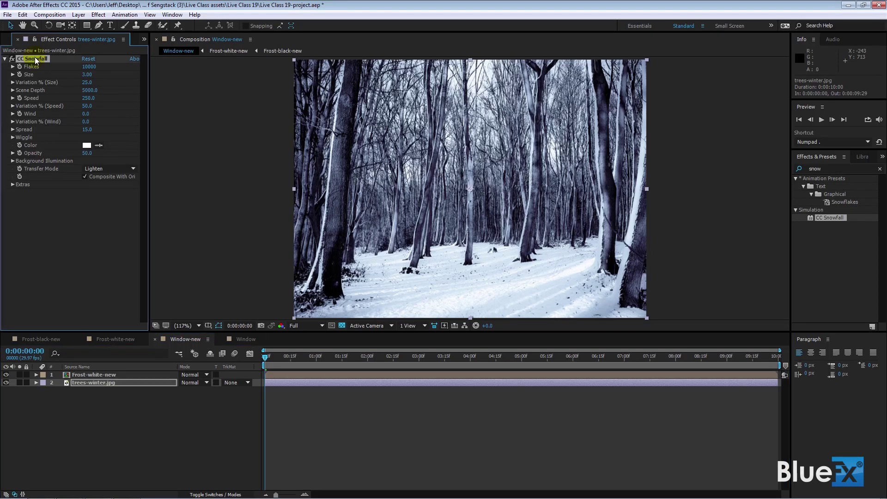
key(Delete)
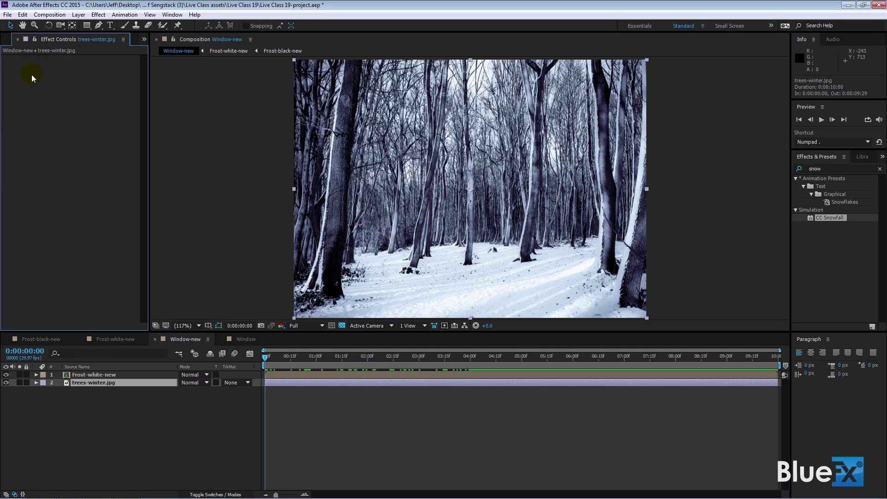
Step: Undo the deletion, collapse all effects, and expand the CC Snowfall settings
key(ctrl+z)
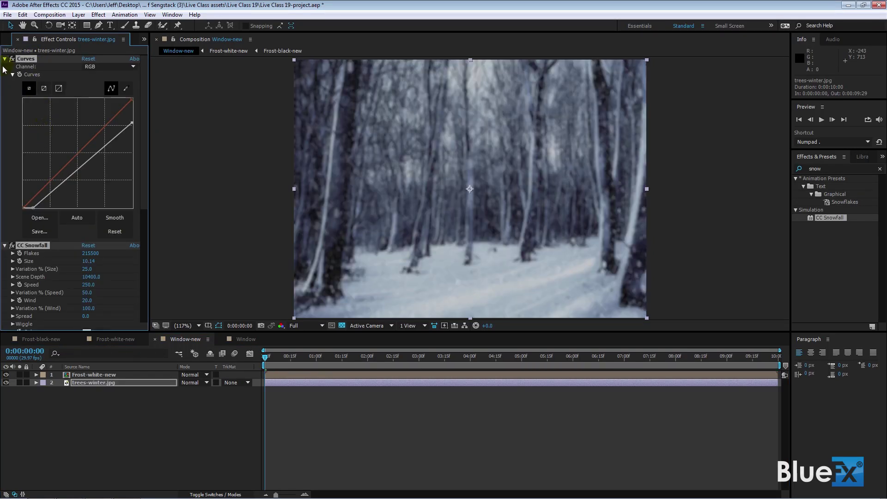
key(ctrl+grave)
click(38, 109)
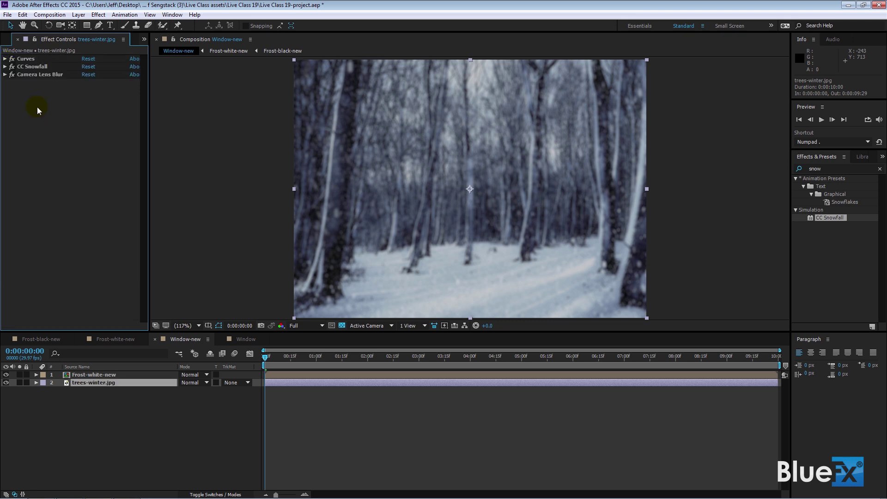
click(6, 67)
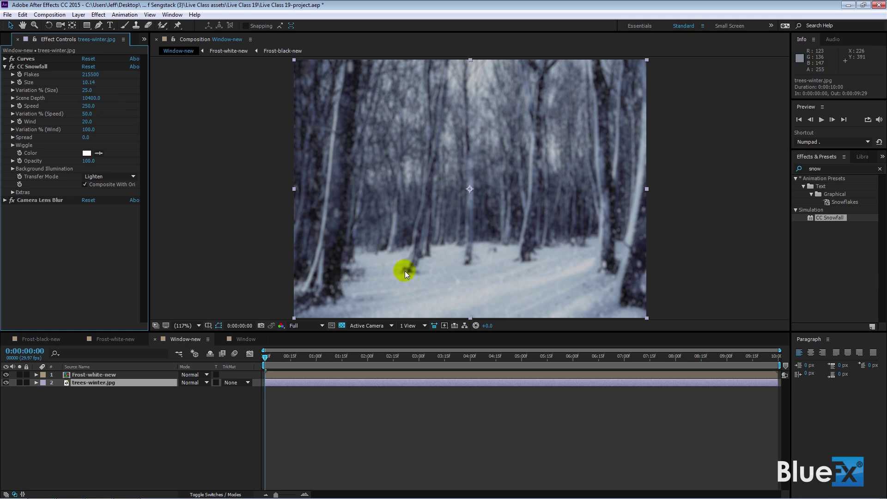
Step: Hide the Frost-white-new layer and view the bare forest around 0:00:02:21
drag(361, 359, 395, 359)
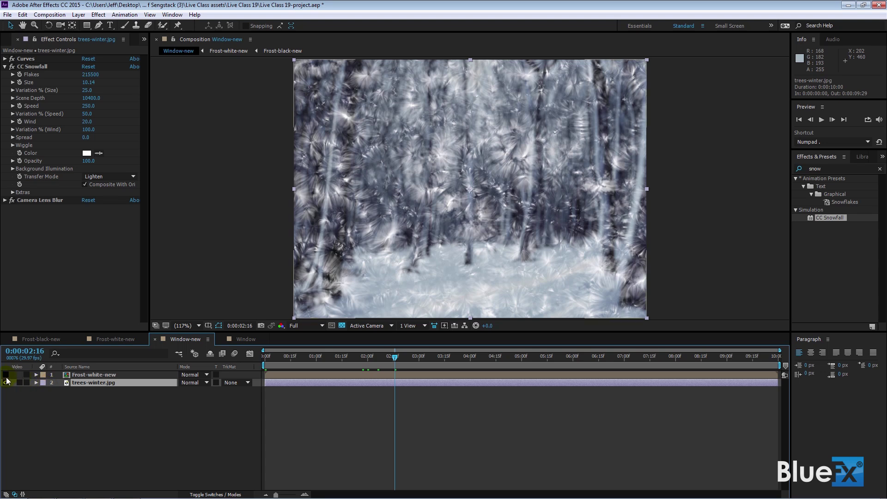
click(6, 374)
drag(395, 358, 365, 366)
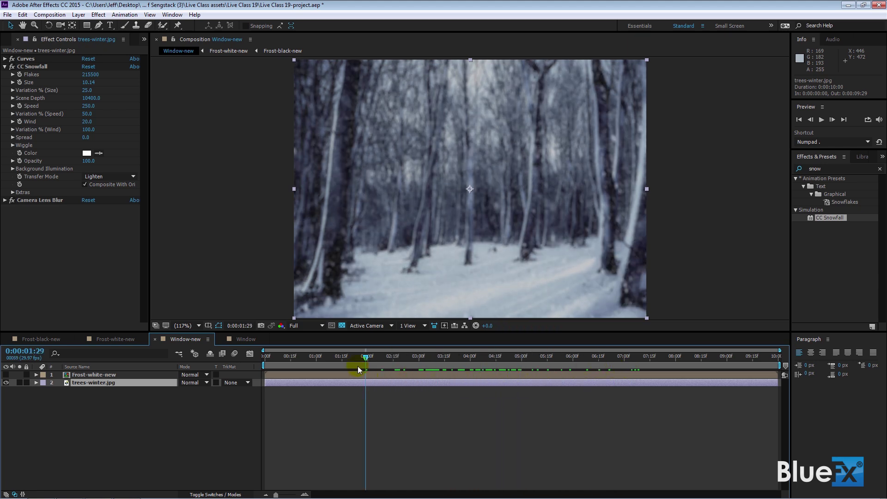
click(5, 67)
click(17, 128)
Step: Inspect Camera Lens Blur and Curves, then show Frost-white-new again at 0:00:02:17
click(5, 74)
click(60, 76)
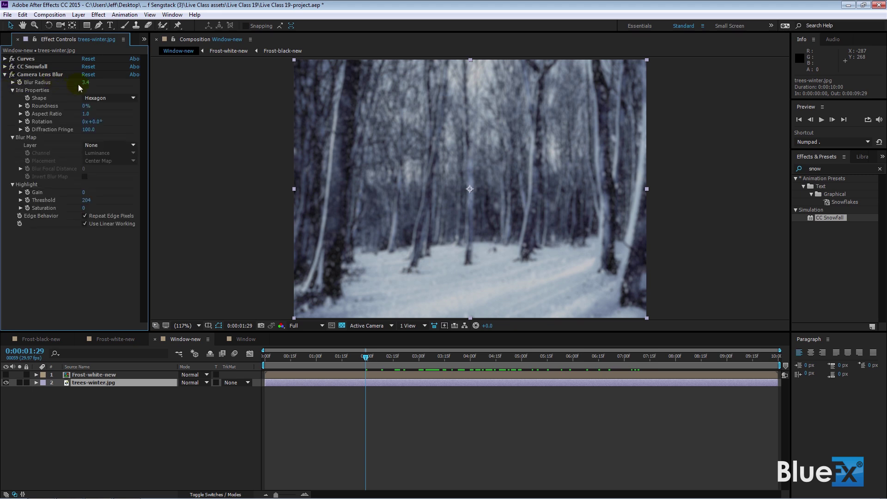
click(555, 201)
click(5, 75)
click(4, 59)
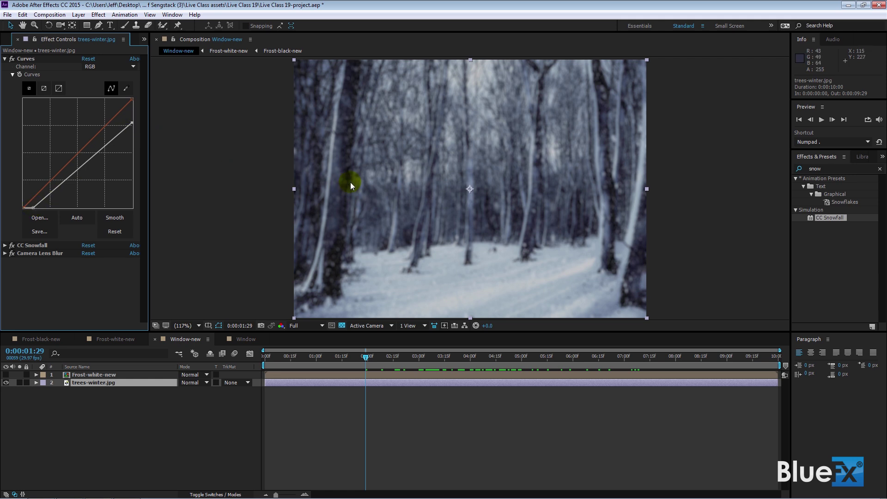
click(6, 59)
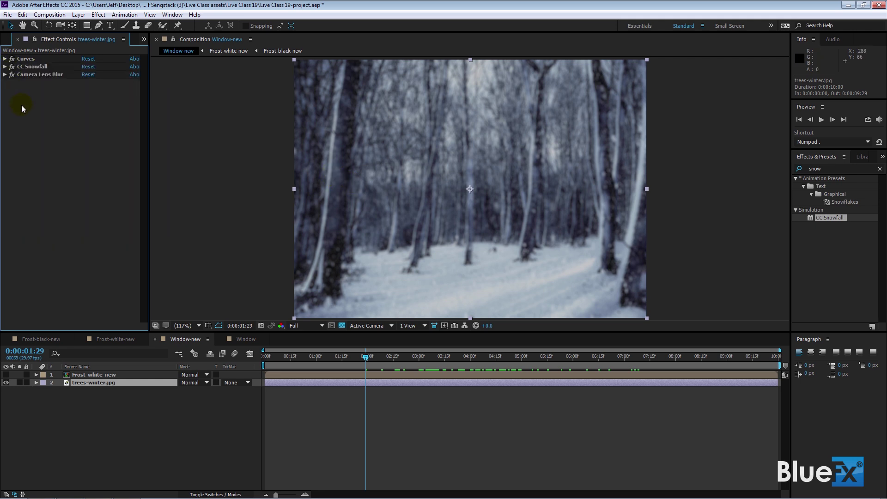
drag(364, 357, 396, 357)
click(5, 374)
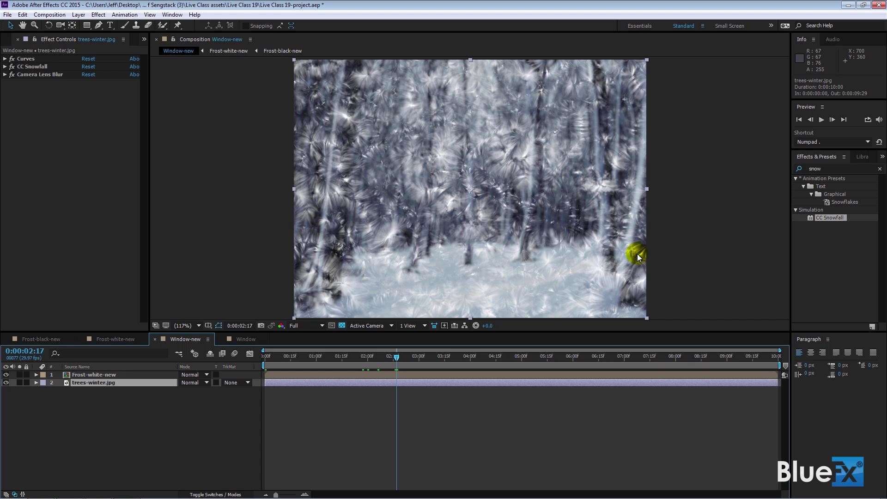
Step: Create a pure white solid, White Solid 5, and place it directly below Frost-white-new
click(157, 412)
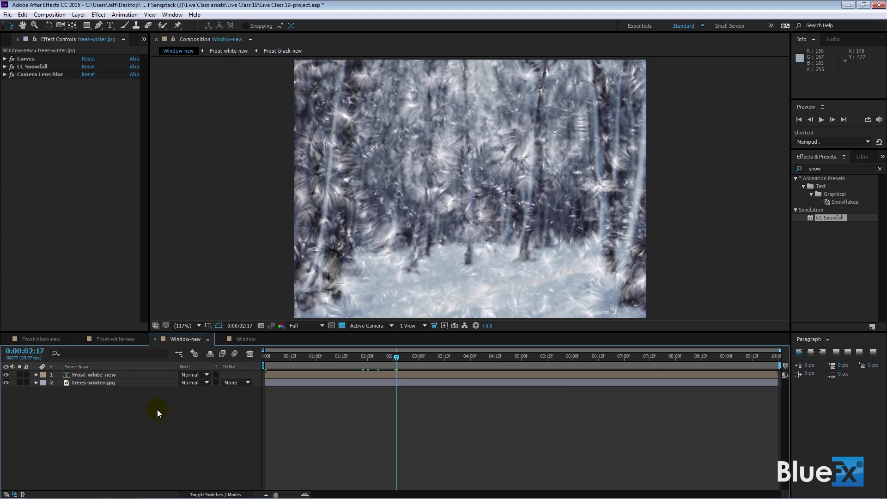
right_click(114, 415)
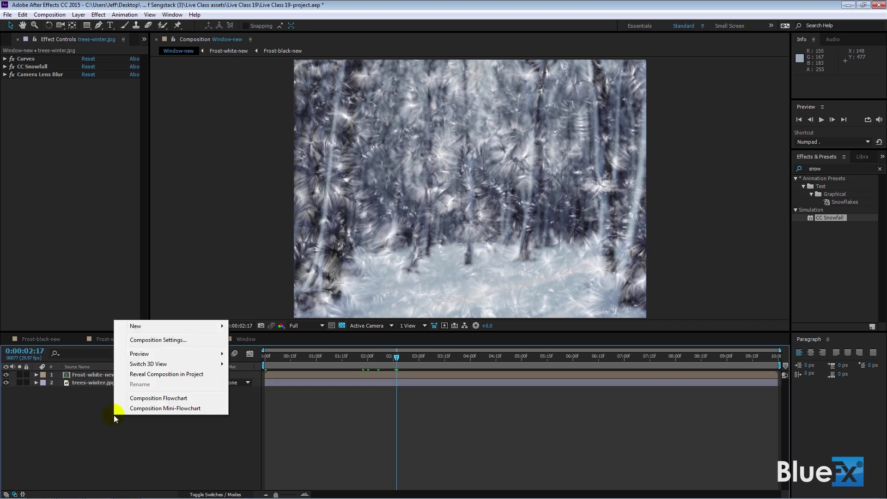
mouse_move(152, 326)
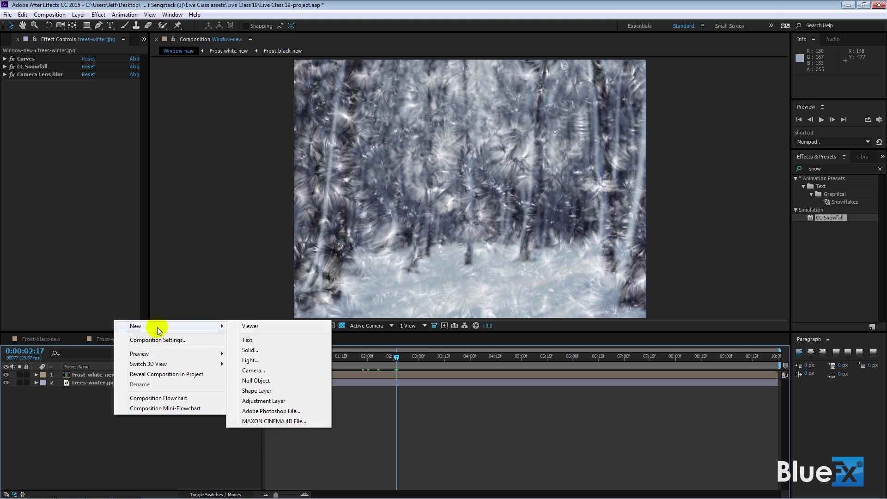
click(265, 351)
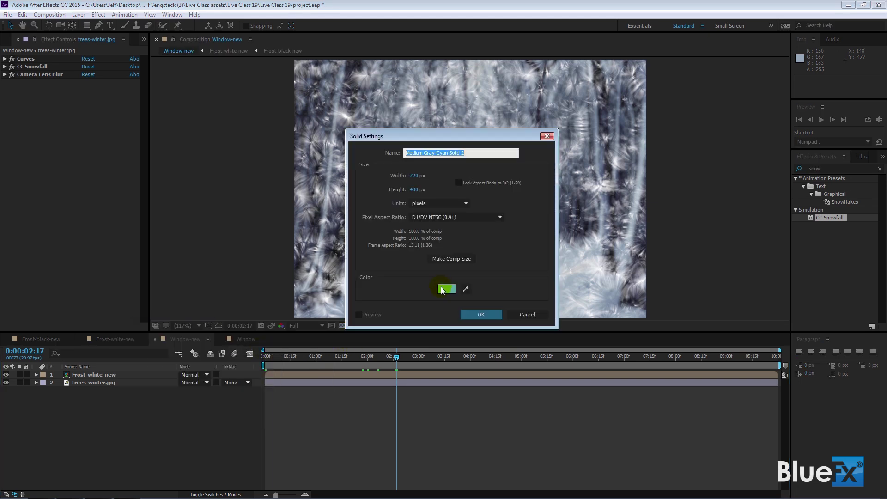
click(439, 289)
drag(291, 212, 205, 144)
click(427, 163)
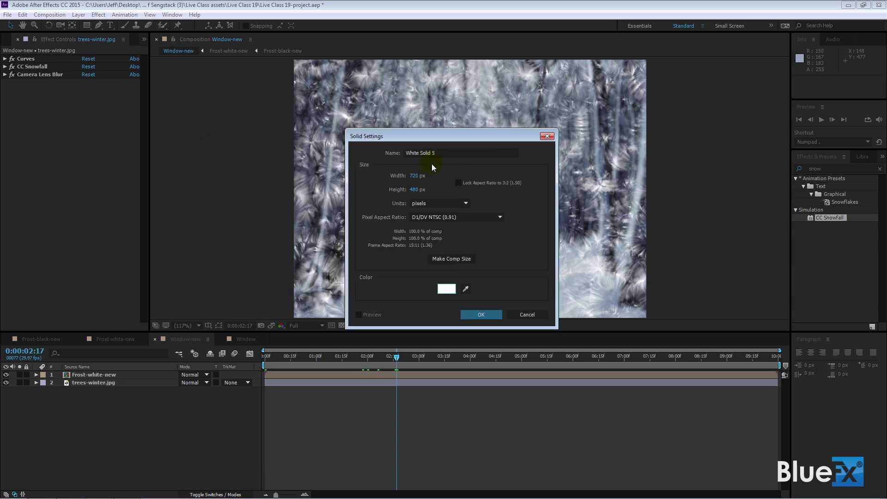
click(488, 315)
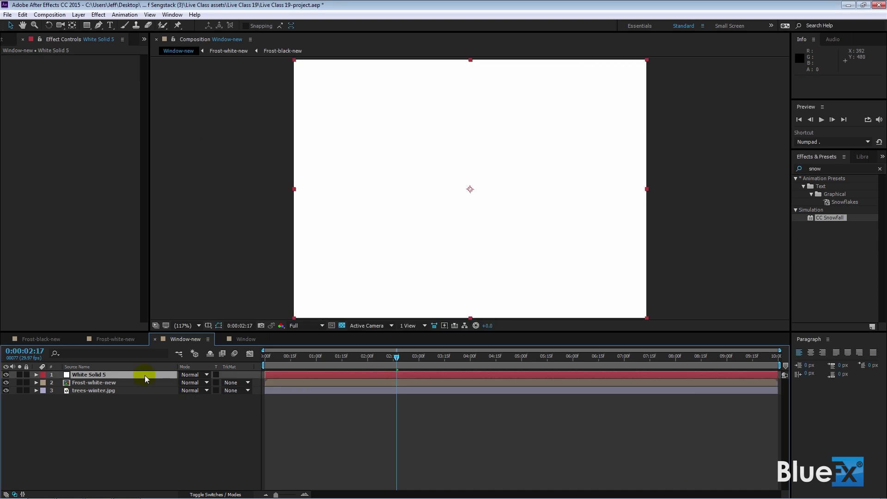
drag(145, 375, 147, 384)
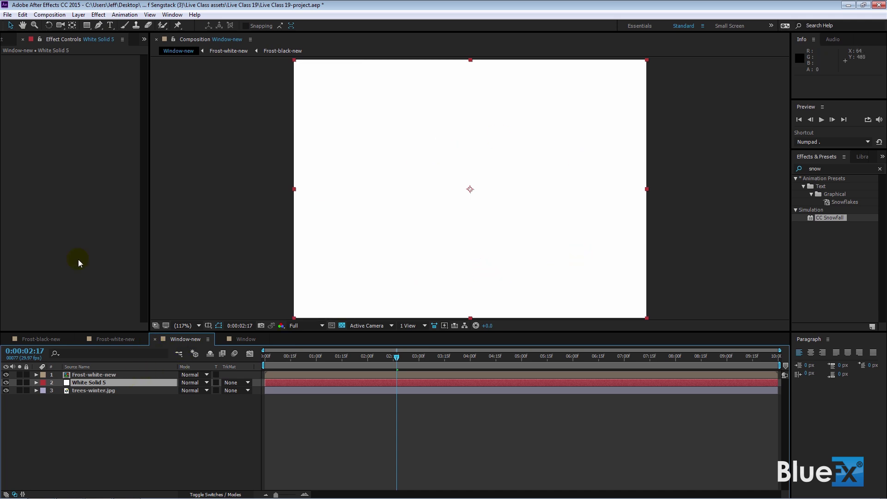
Step: Give White Solid 5 a full-frame rectangle mask and tick Mask 1's Inverted option
double_click(86, 25)
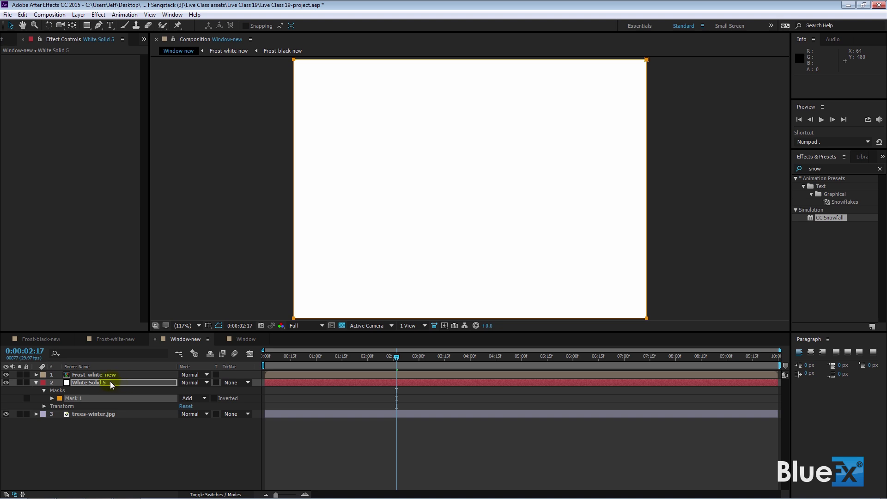
click(52, 398)
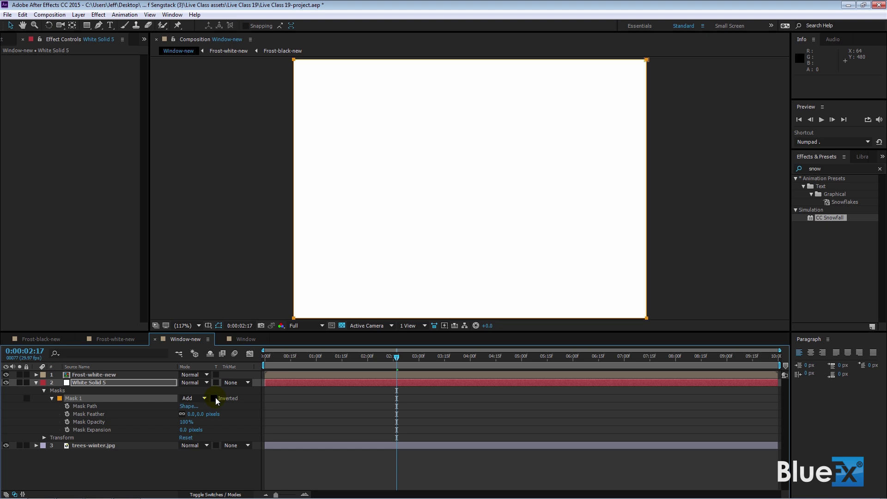
click(215, 399)
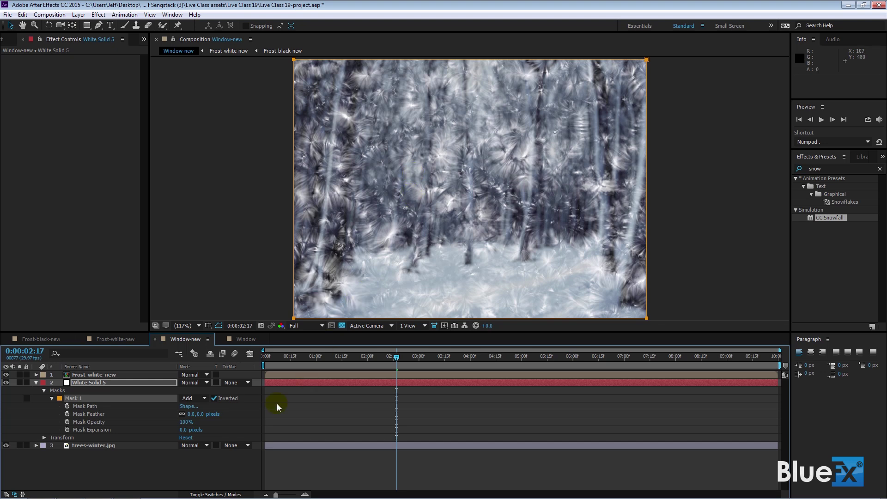
Step: Set White Solid 5's Mask 1 to feather 128, opacity 73% and expansion -16
drag(193, 415, 268, 431)
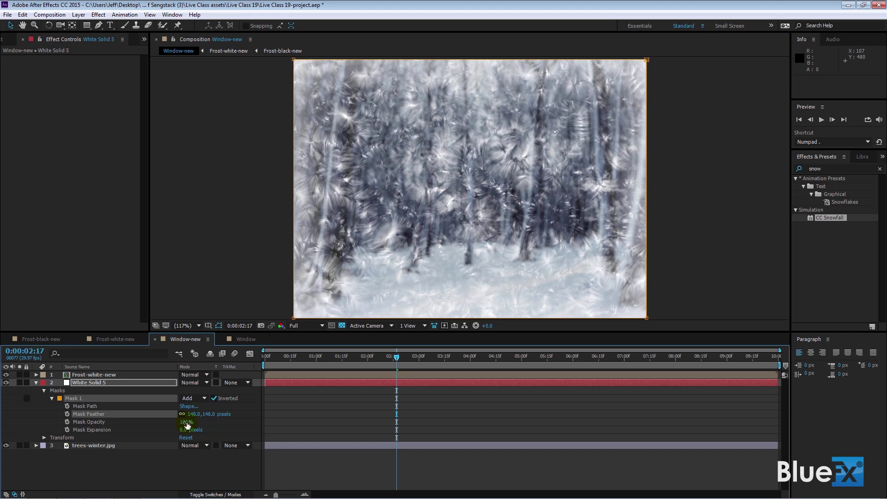
mouse_move(185, 422)
mouse_down()
mouse_move(167, 424)
mouse_move(198, 414)
mouse_move(262, 419)
mouse_move(184, 418)
mouse_move(218, 418)
mouse_move(199, 417)
mouse_move(197, 432)
mouse_up()
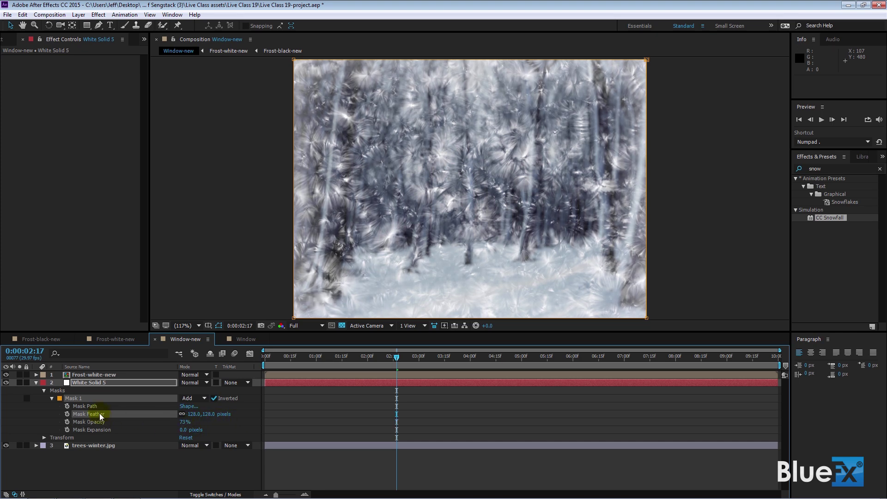
mouse_move(183, 430)
mouse_down()
mouse_move(194, 430)
mouse_move(171, 430)
mouse_move(182, 440)
mouse_up()
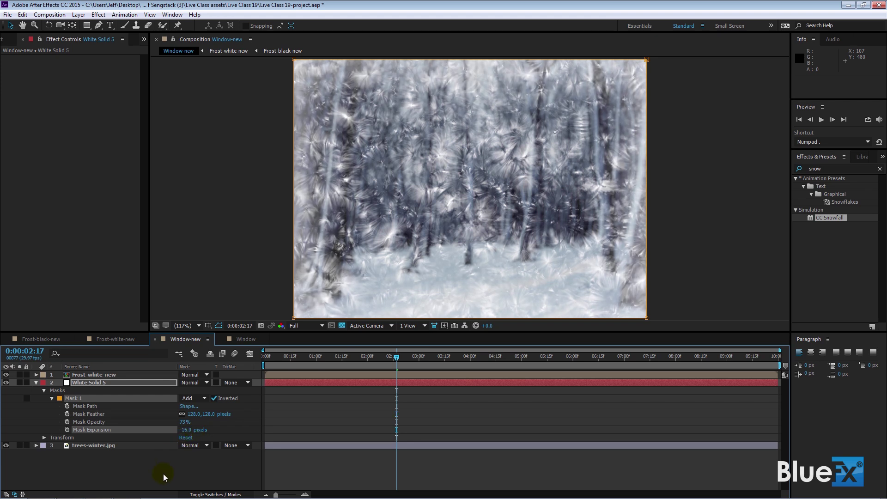